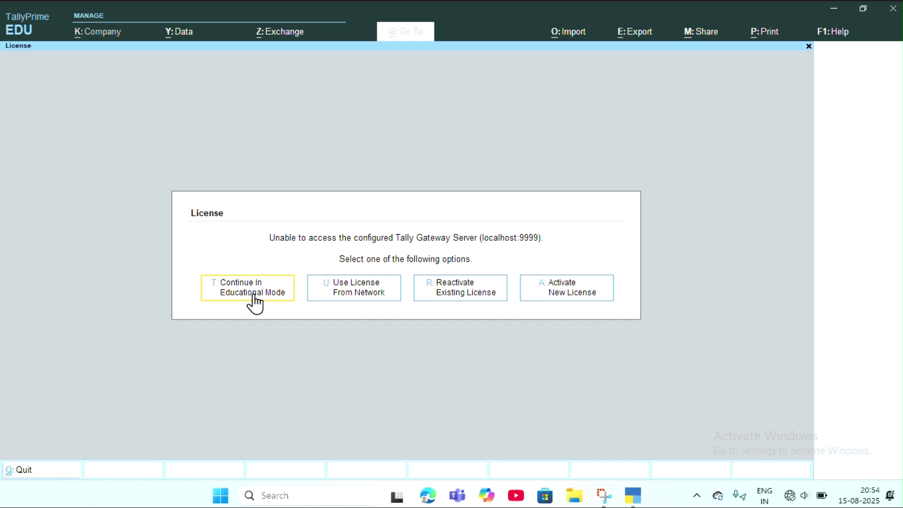
Step: Continue in educational mode and start creating a new company from the List of Companies
left_click(254, 301)
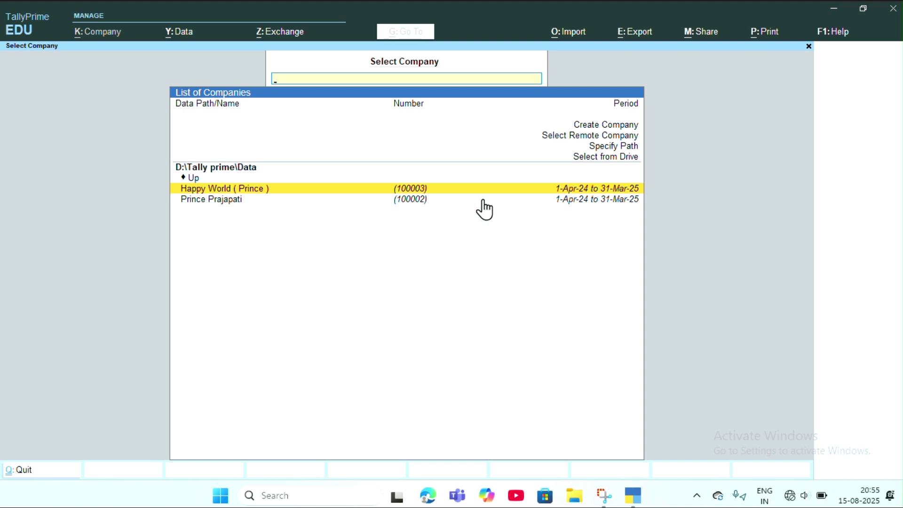
left_click(611, 125)
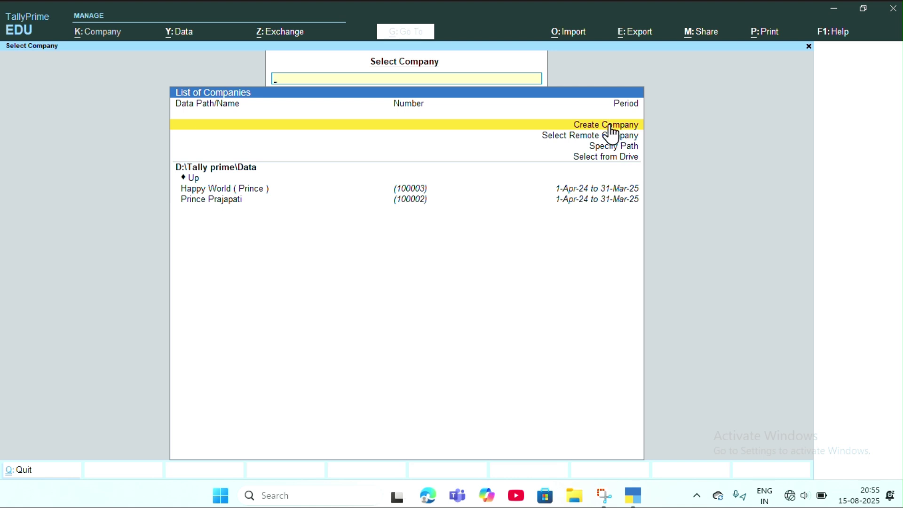
left_click(609, 126)
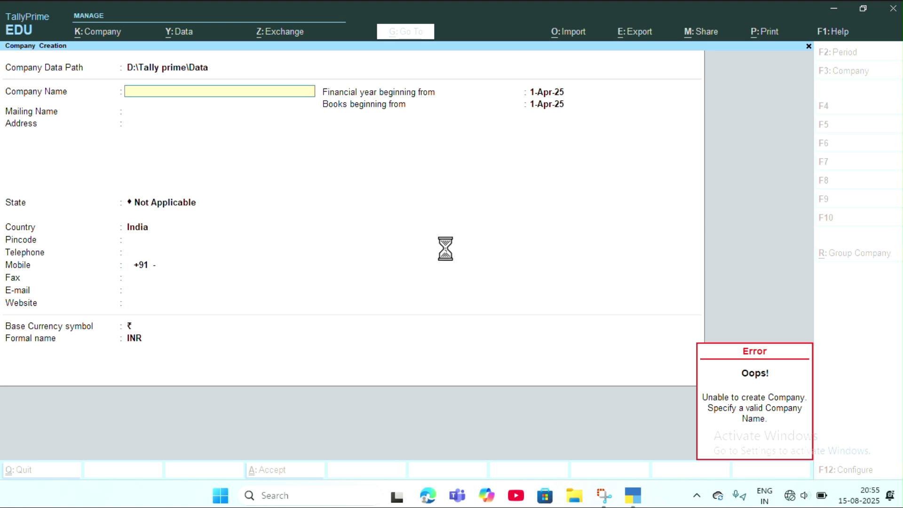
Step: Name the company Learning Hab and keep the same mailing name
type("L")
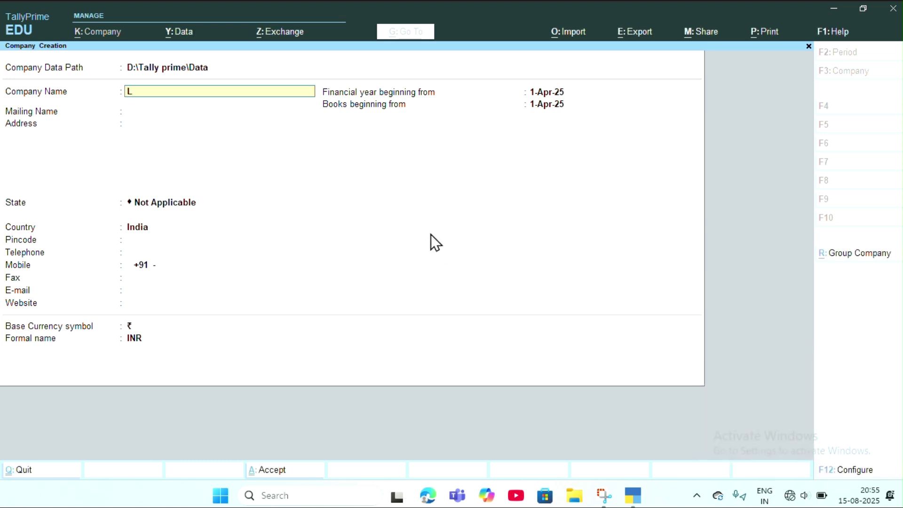
type("earning Hab")
key("Return")
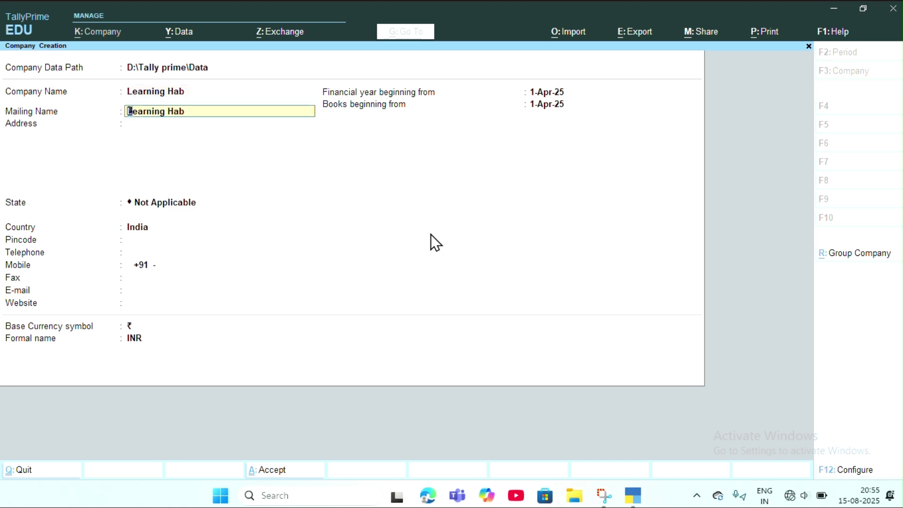
key("Return")
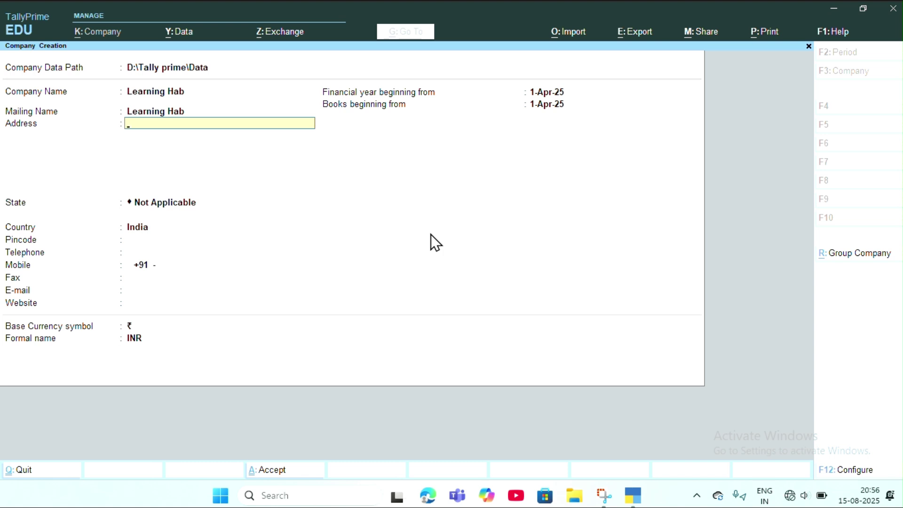
Step: Enter the company's two-line postal address, correcting typos along the way
key("Return")
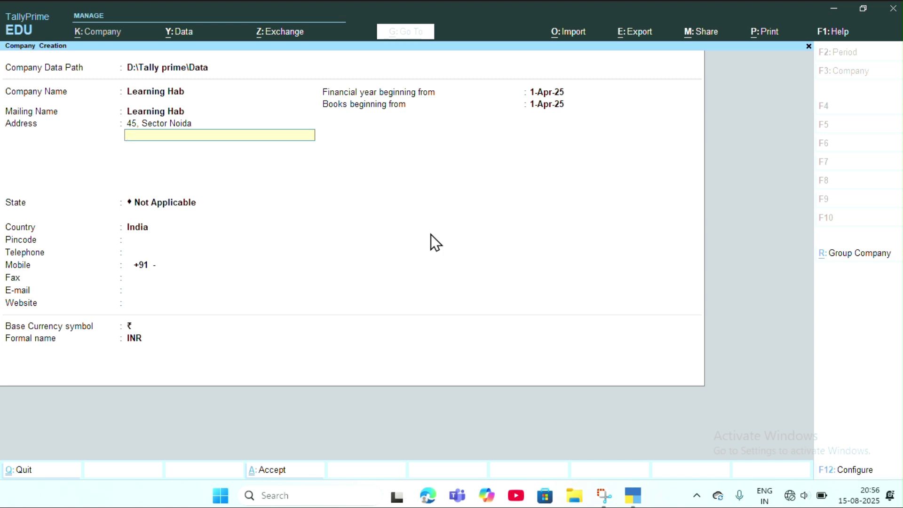
type("Uttar Pradesh 2501653")
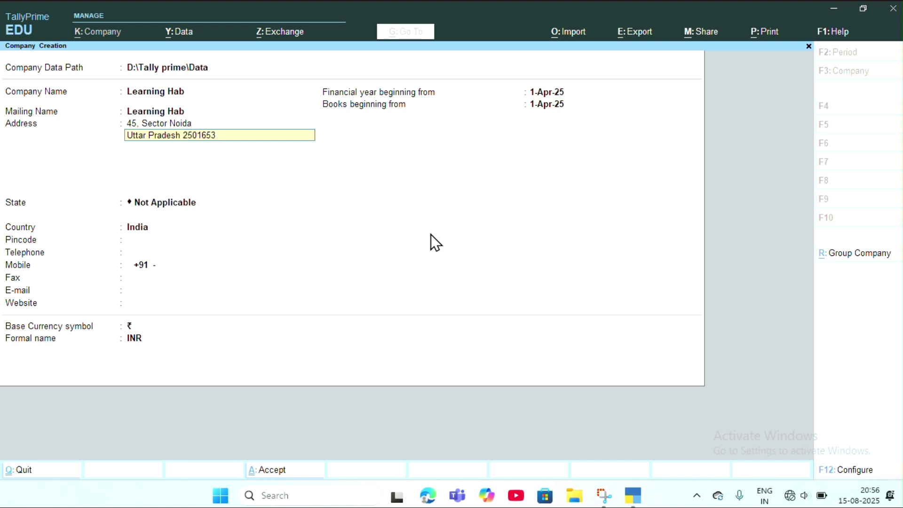
key("BackSpace")
key("Return")
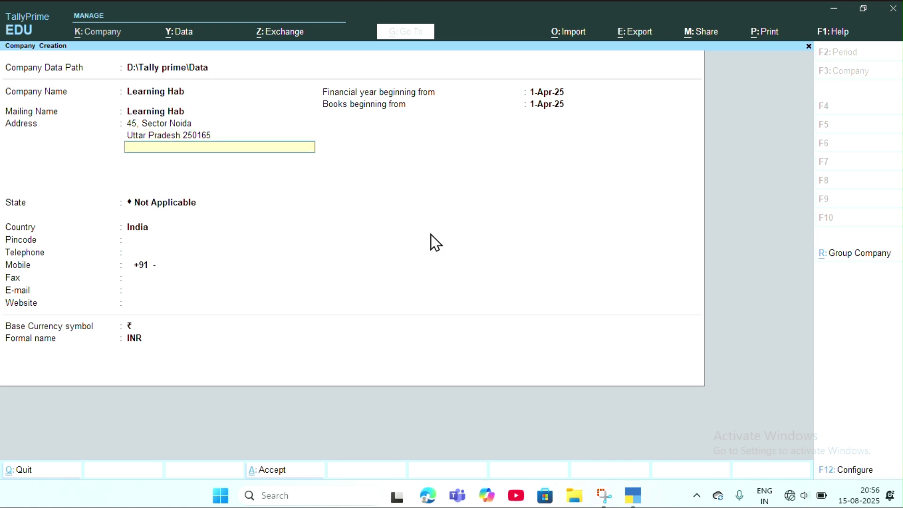
key("Return")
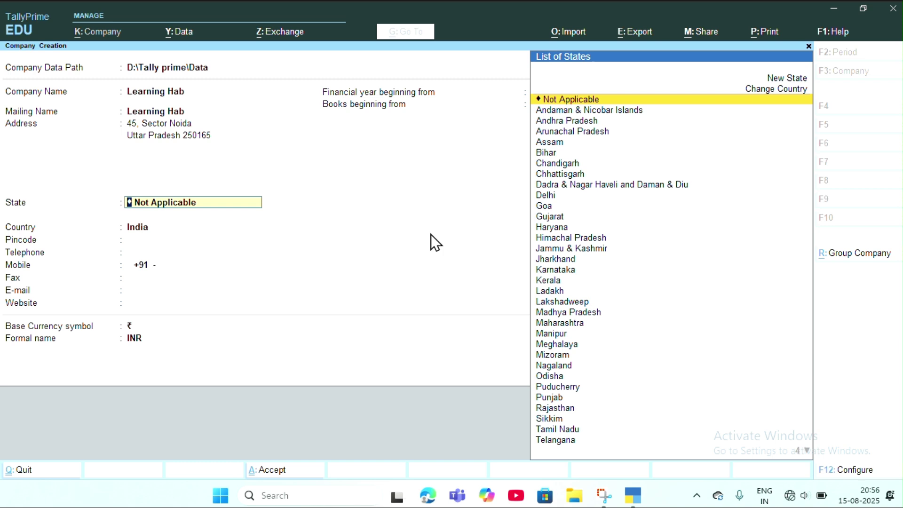
Step: Set the company's state to Uttar Pradesh
type("U")
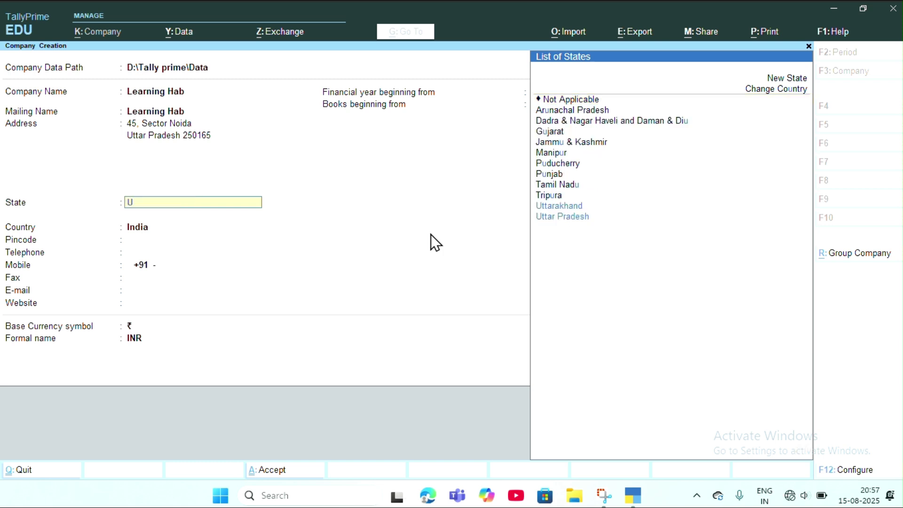
key("Down")
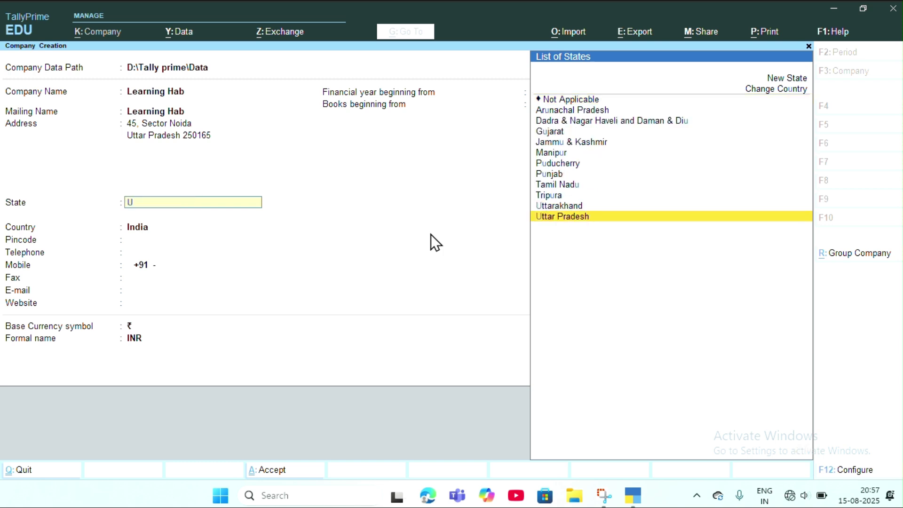
key("Return")
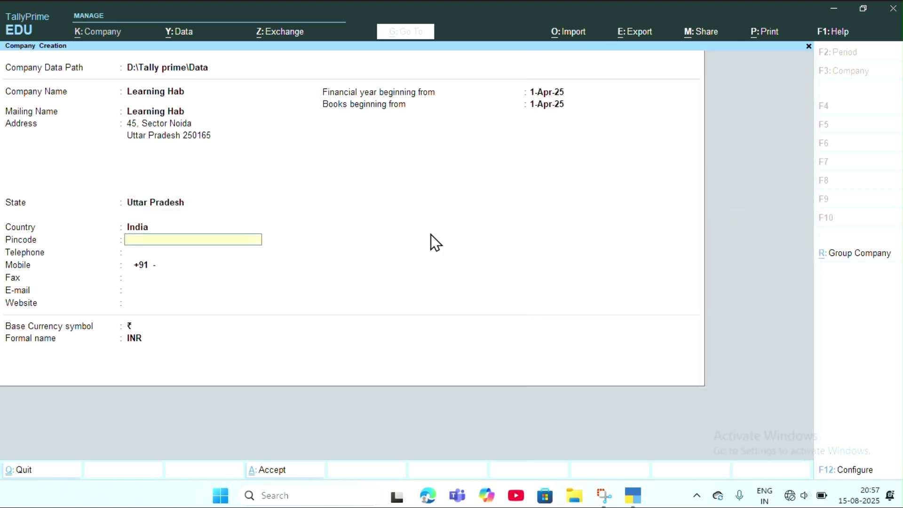
Step: Fill in the pincode, telephone and mobile numbers, leaving fax blank
type("25")
type("0165")
key("Return")
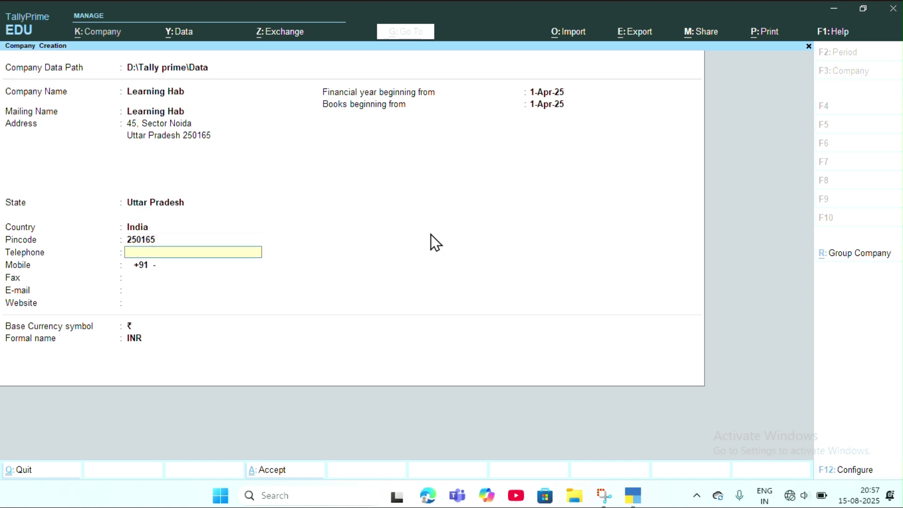
key("Return")
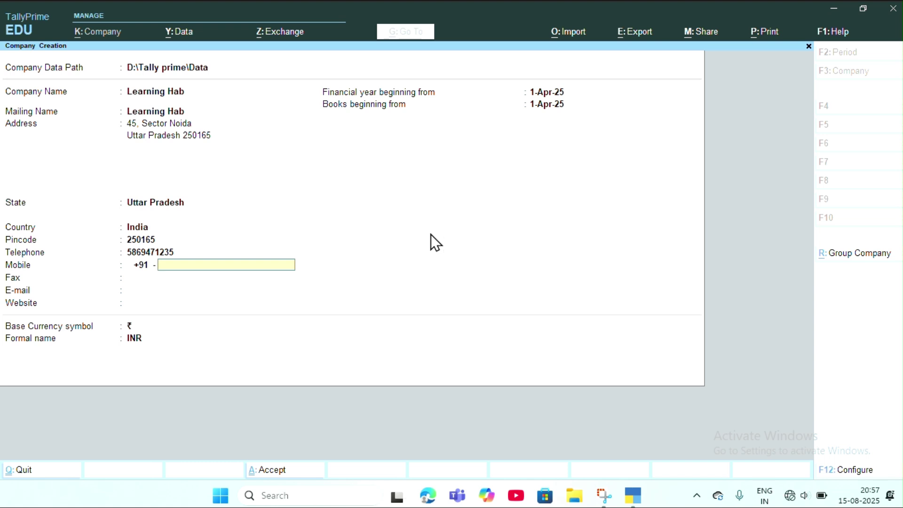
key("Return")
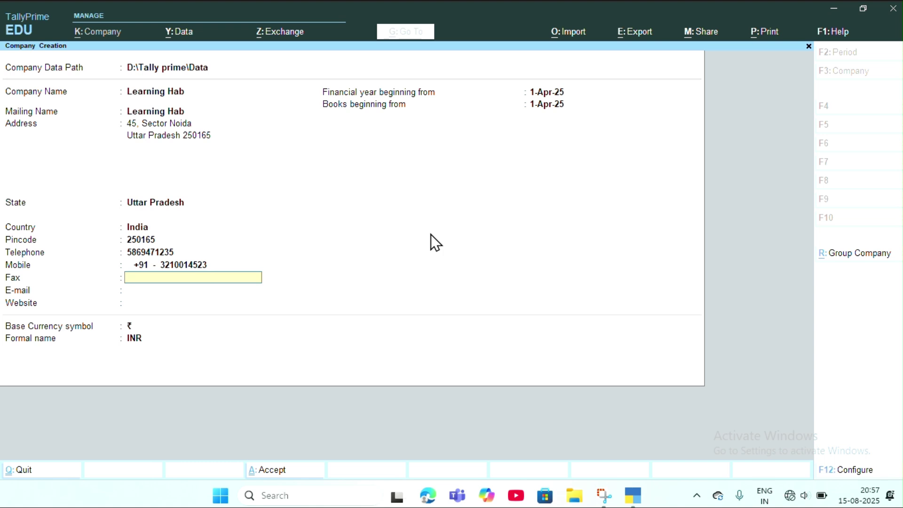
key("Return")
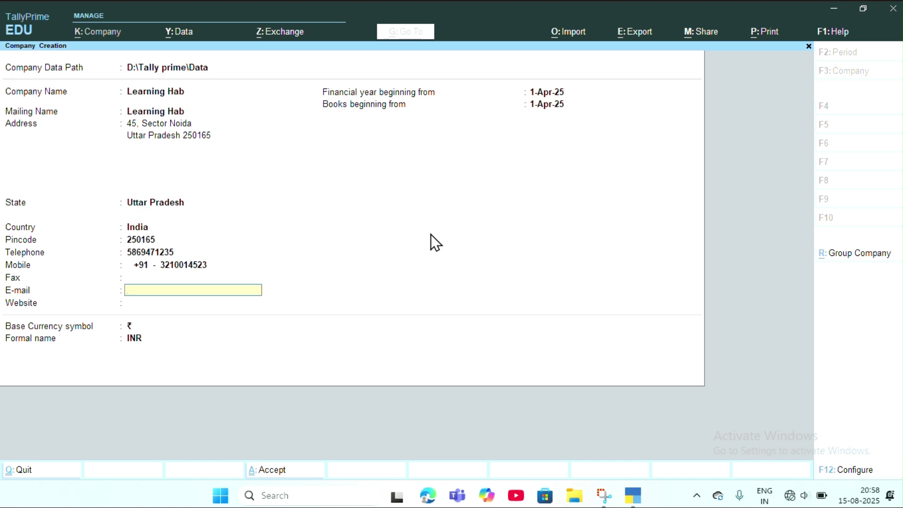
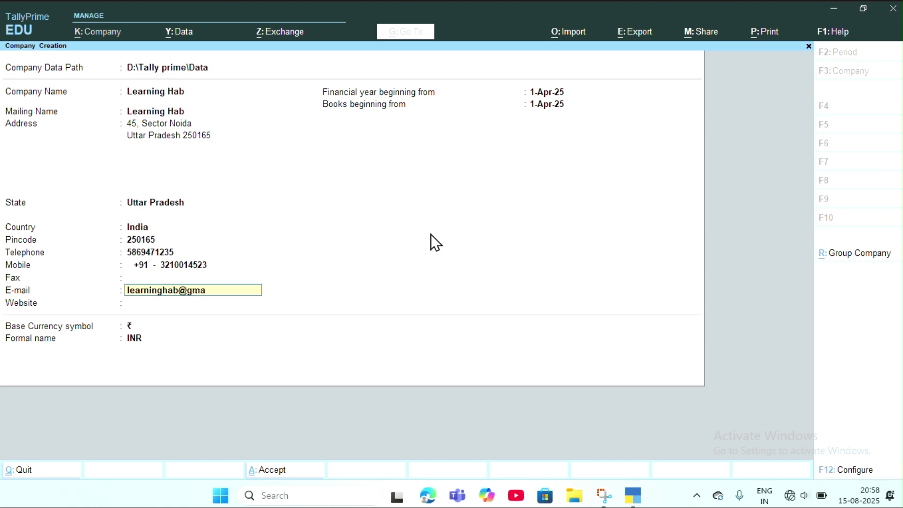
key("Return")
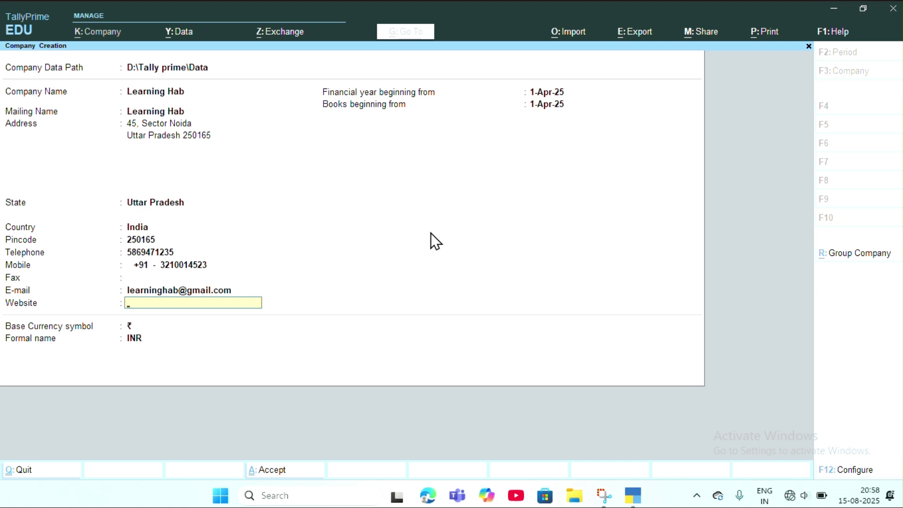
type("www.learninghab")
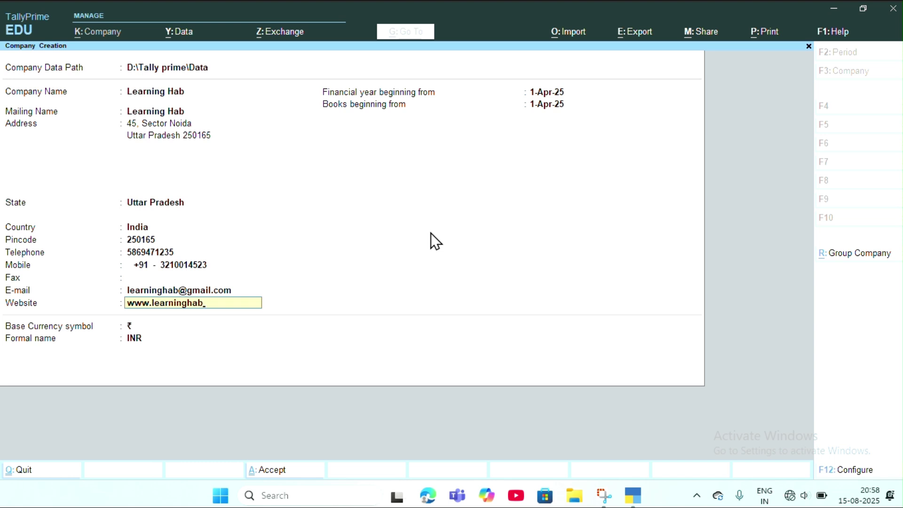
type(".in")
key("Return")
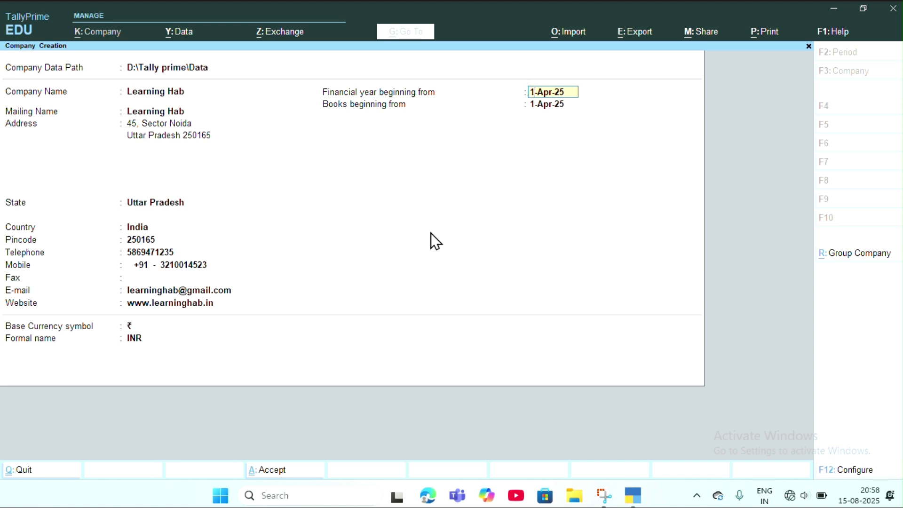
Step: Keep 1-Apr-25 financial year and books dates with ₹ currency, and create the company
key("Return")
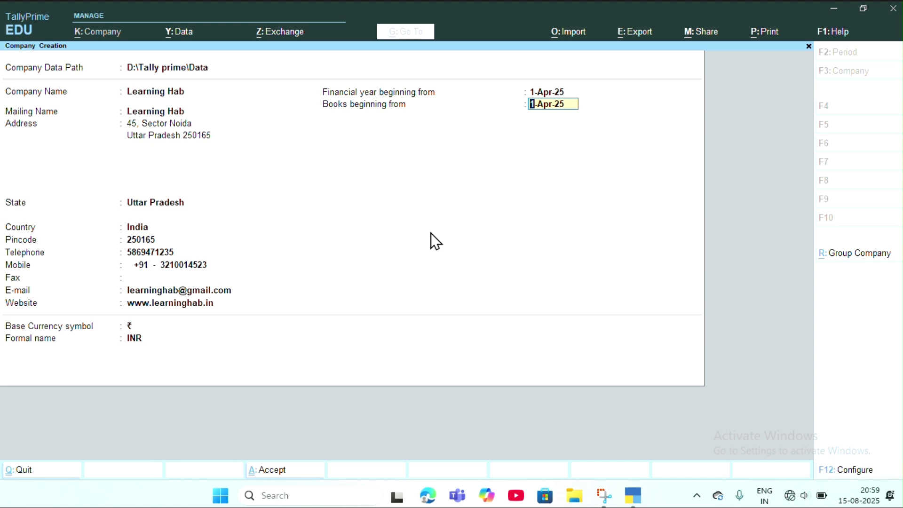
key("Return")
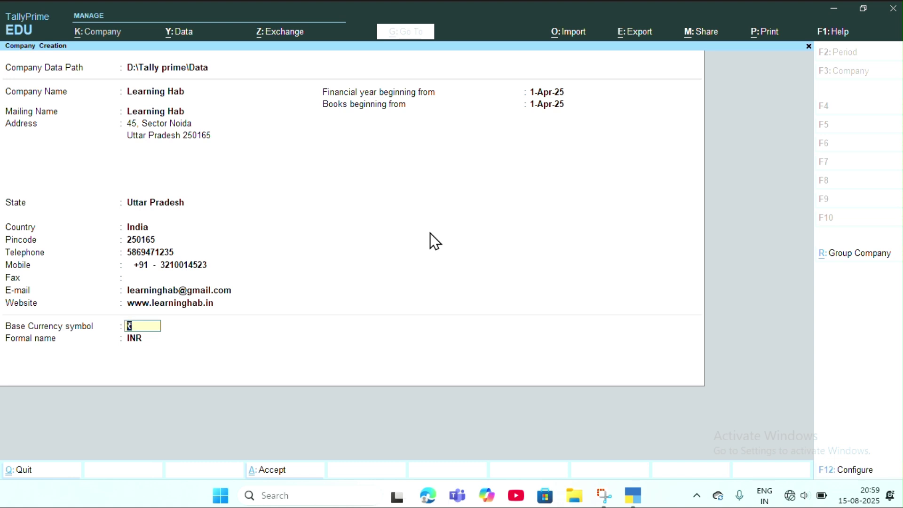
key("Return")
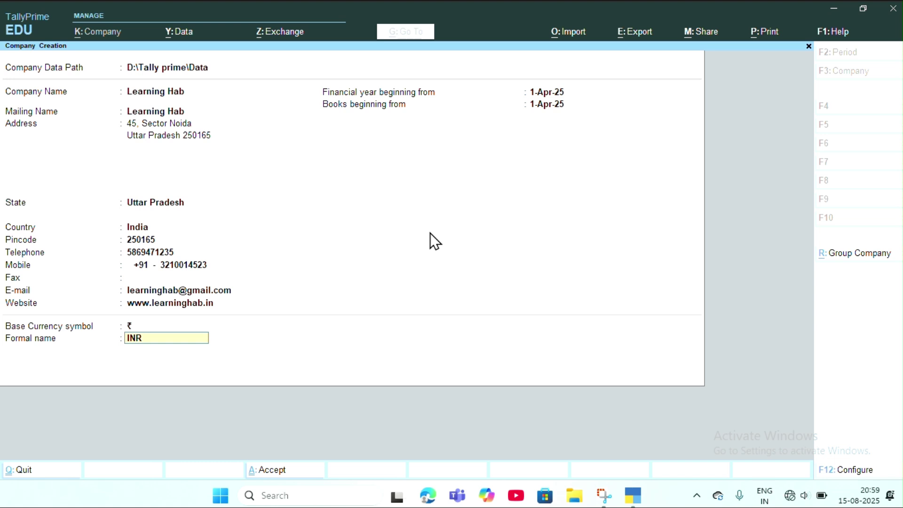
key("Return")
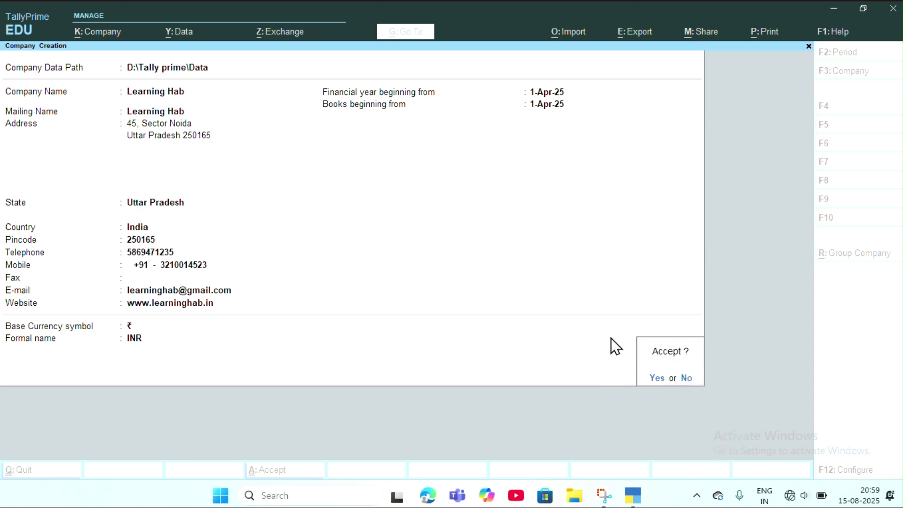
key("Return")
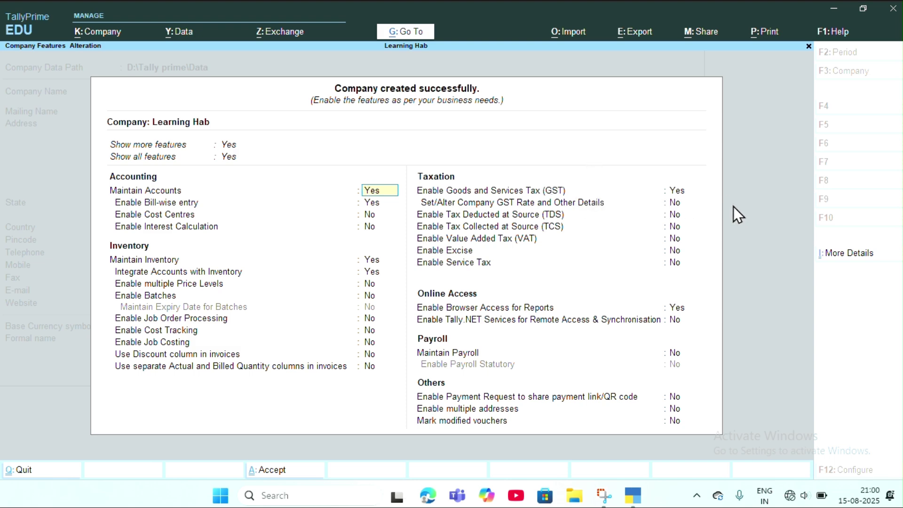
Step: Turn off inventory maintenance, enable GST, and set Uttar Pradesh as the GST state
type("no")
key("Return")
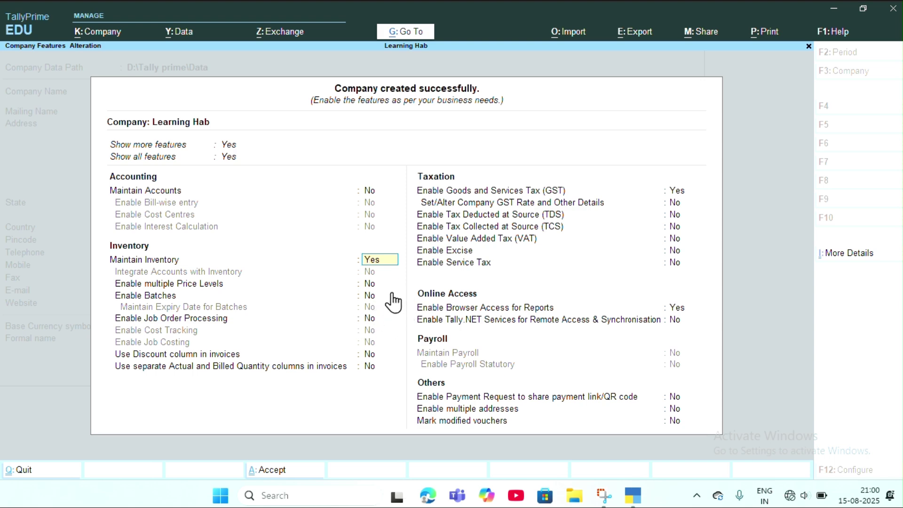
type("no")
key("Return")
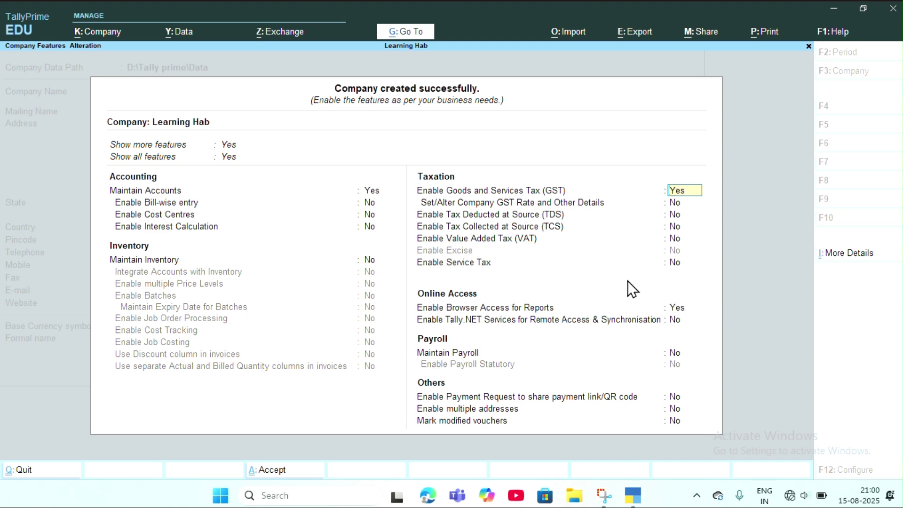
key("Return")
key("Return")
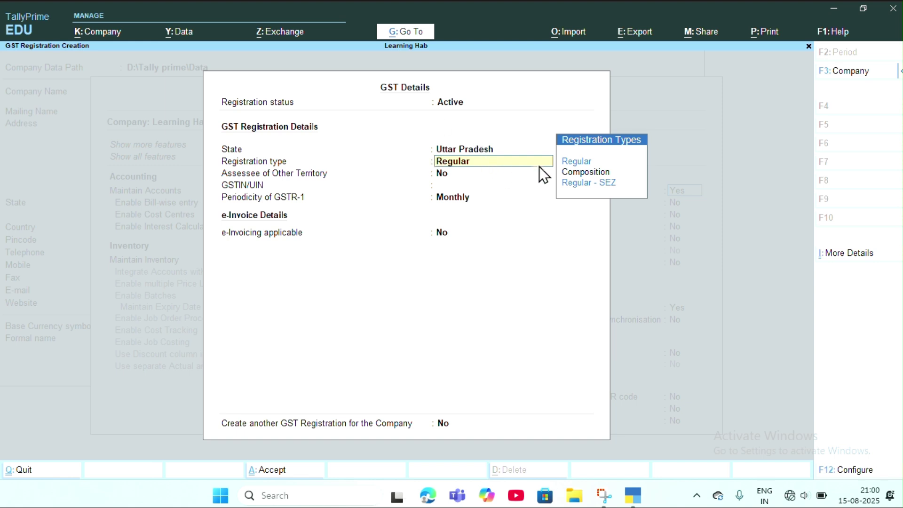
Step: Keep Regular registration, enter the company's GSTIN, keep Monthly GSTR-1 with e-Invoicing off, and save
key("Return")
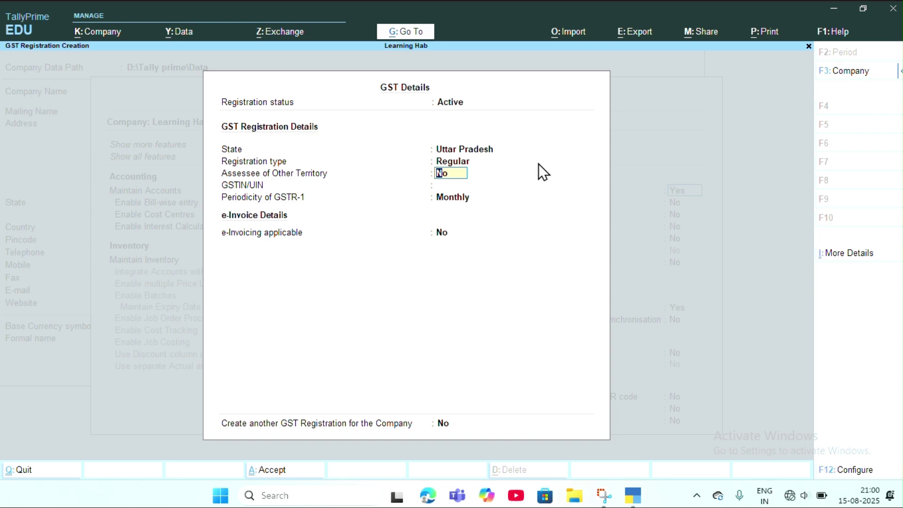
key("Return")
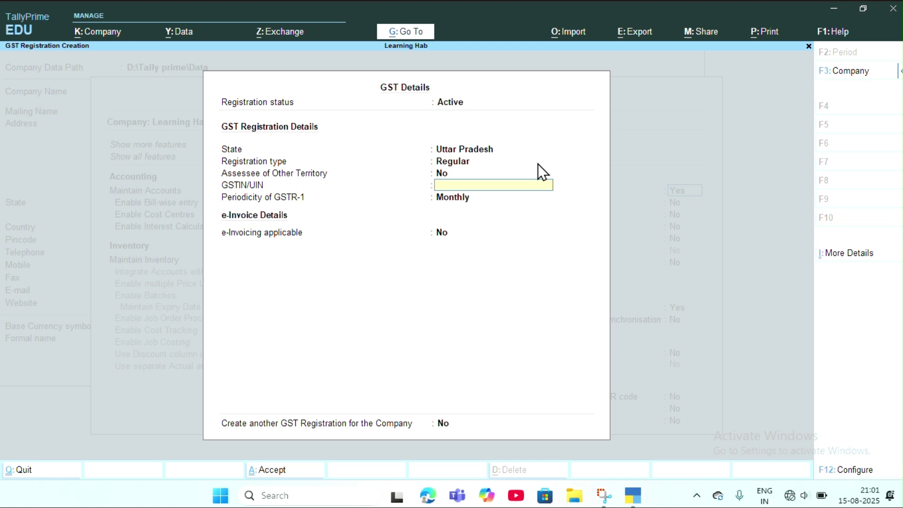
key("Return")
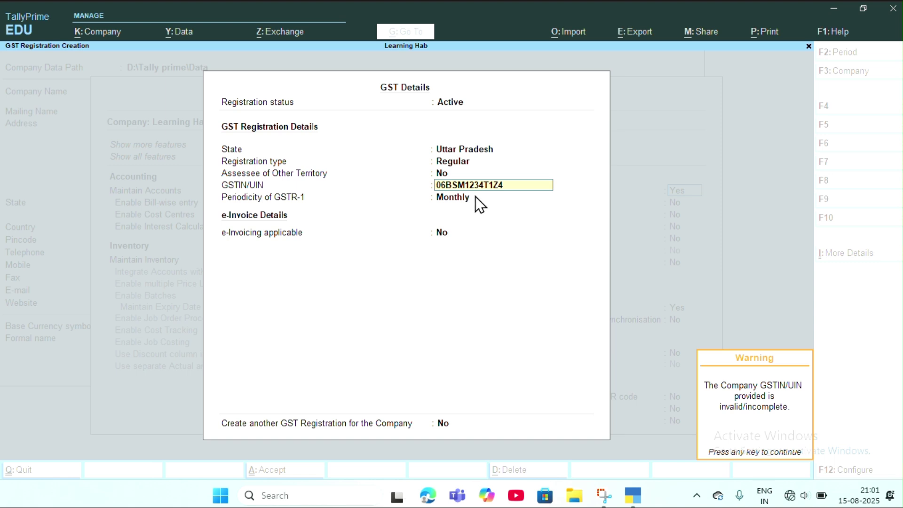
key("Return")
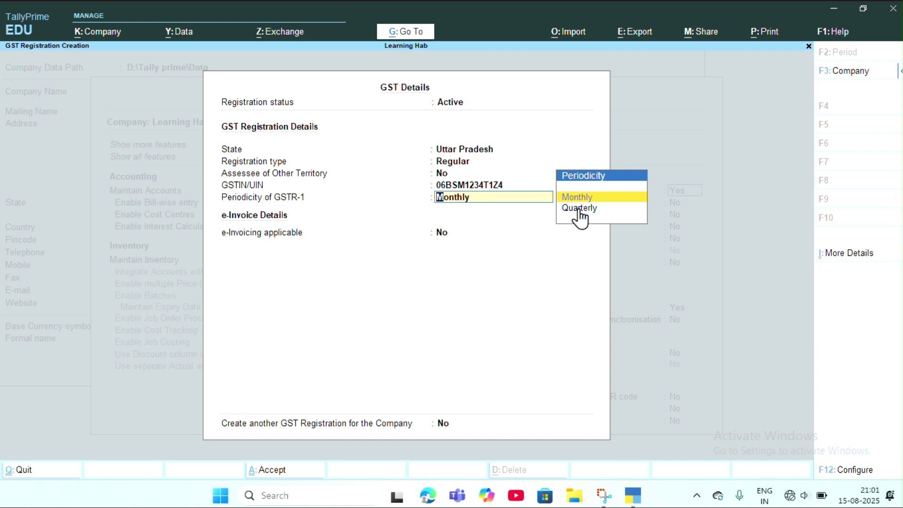
key("Return")
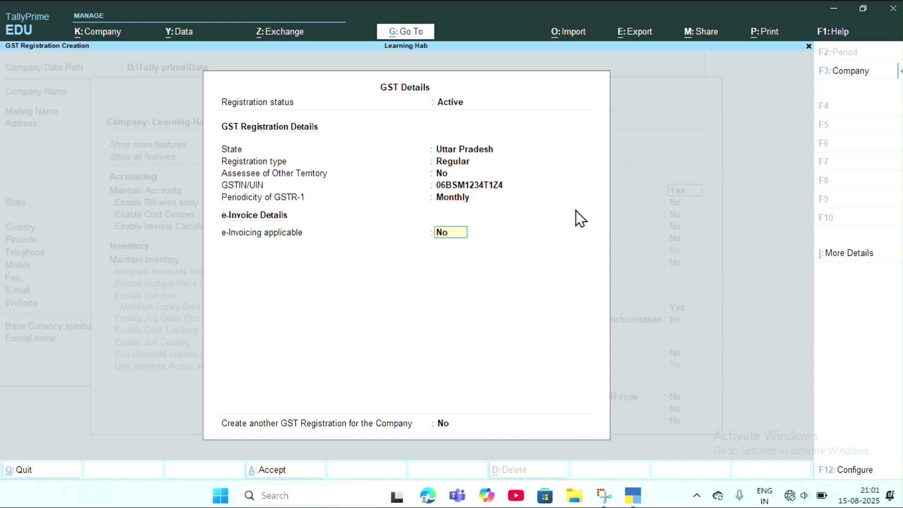
key("Return")
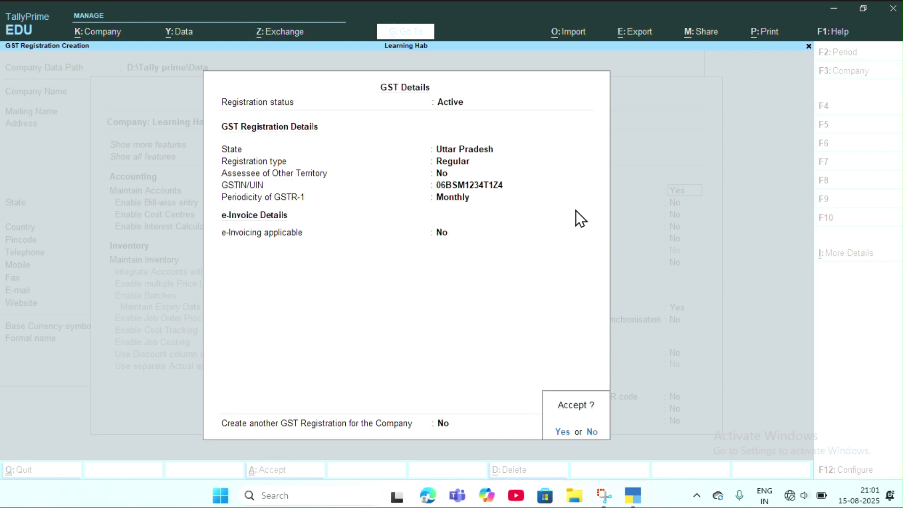
key("Return")
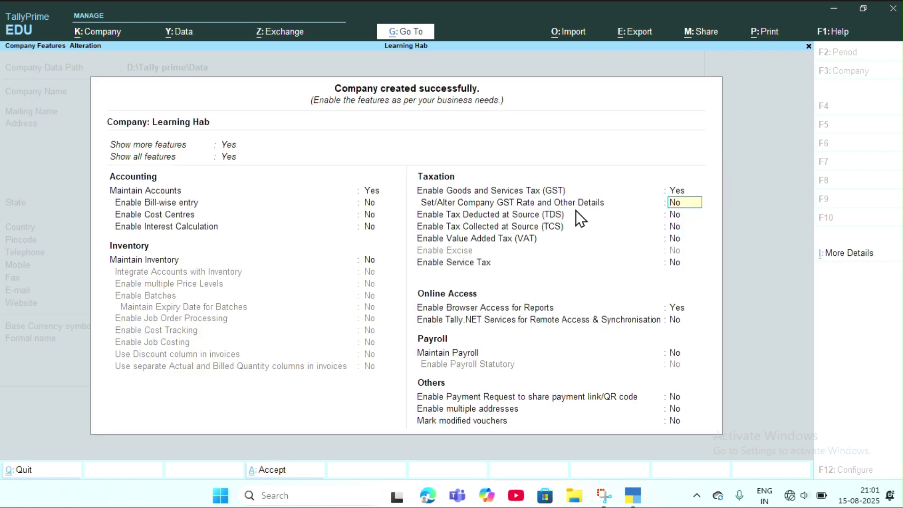
Step: Save the company features and open a new Payment voucher from the Gateway of Tally
key("Return")
key("Return")
key("Return")
key("Return")
key("Return")
key("Return")
key("Return")
key("Return")
key("Return")
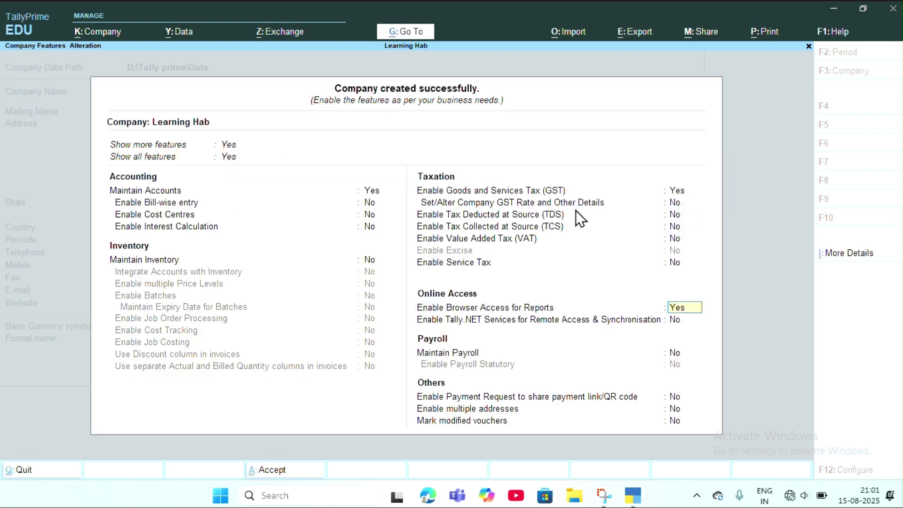
key("Return")
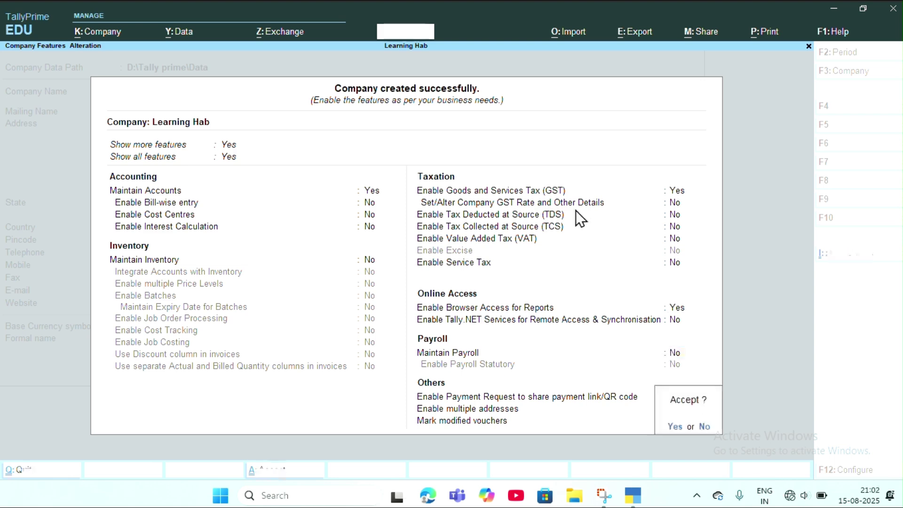
key("Return")
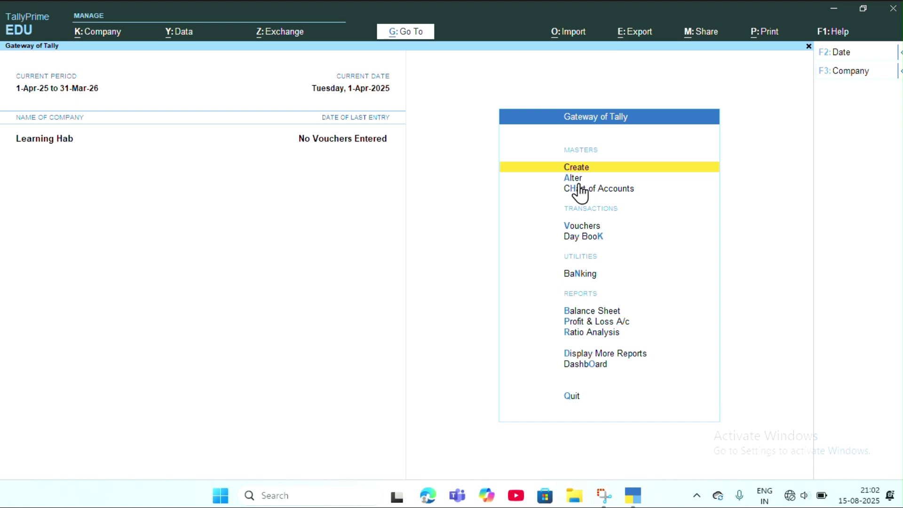
key("Down")
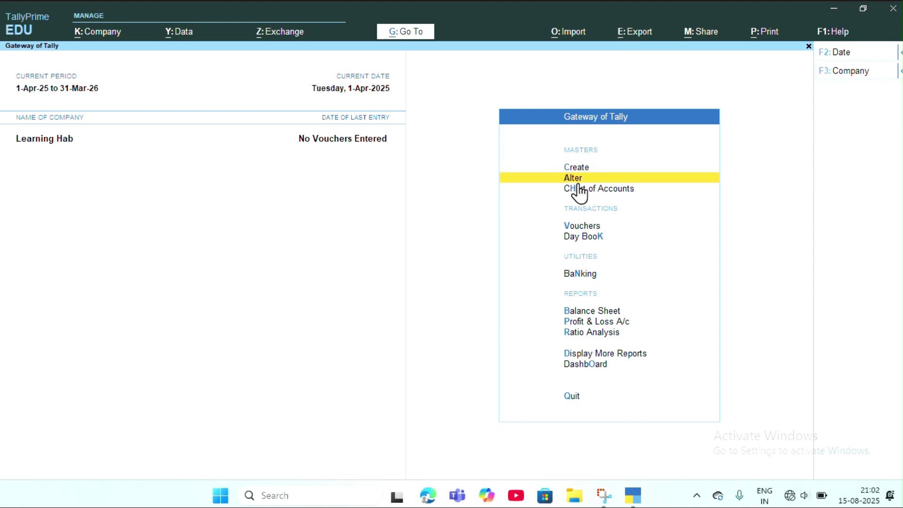
key("Down")
key("Down")
key("Down")
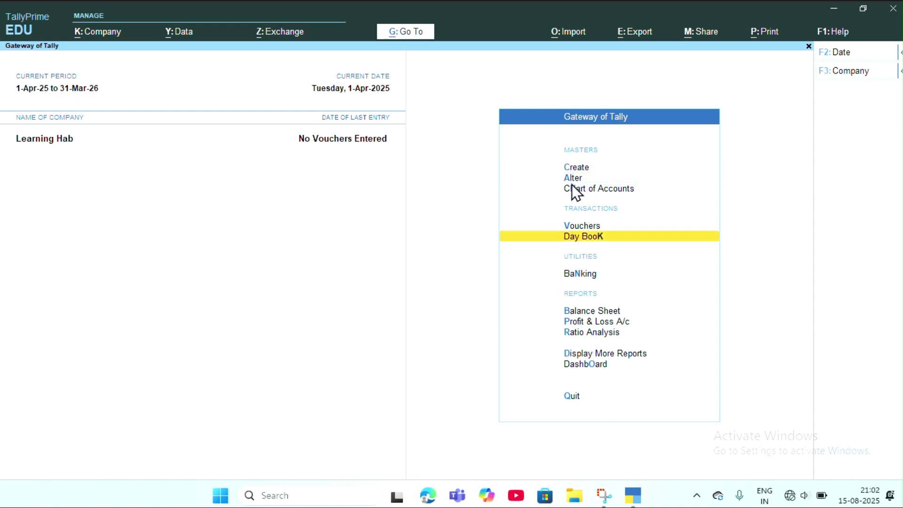
key("Up")
key("Return")
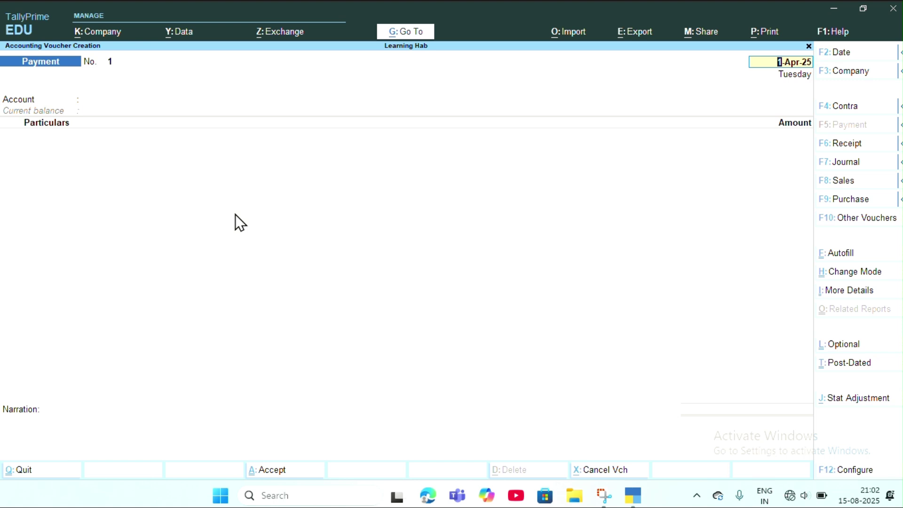
Step: Switch through Contra (F4), Sales (F8) and Purchase (F9) vouchers, then quit to Gateway of Tally
key("F4")
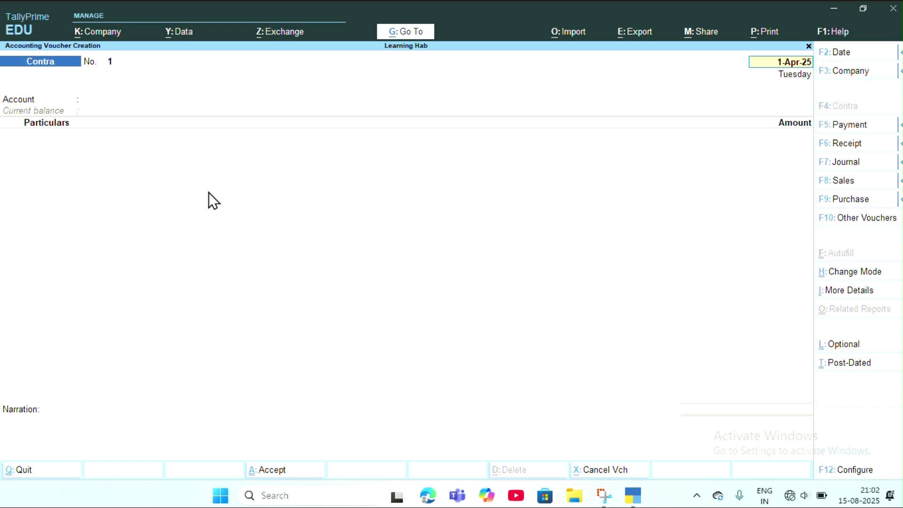
key("F8")
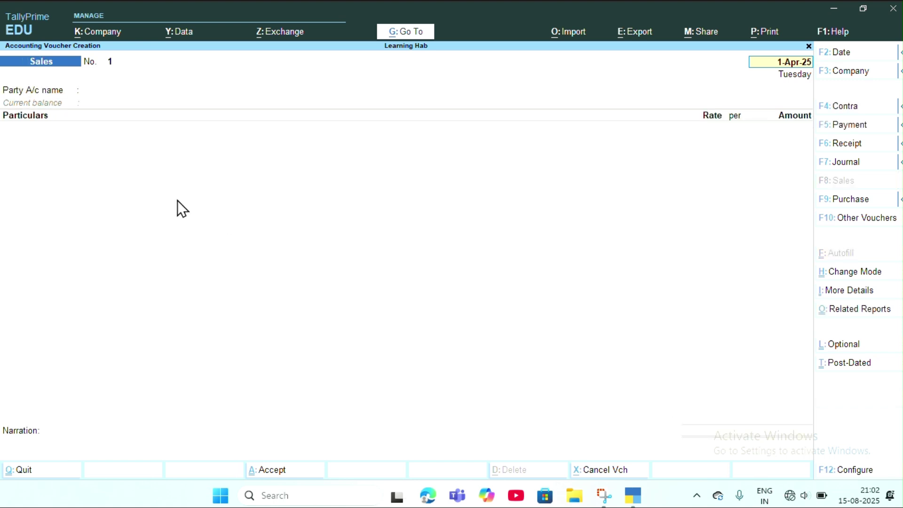
key("F9")
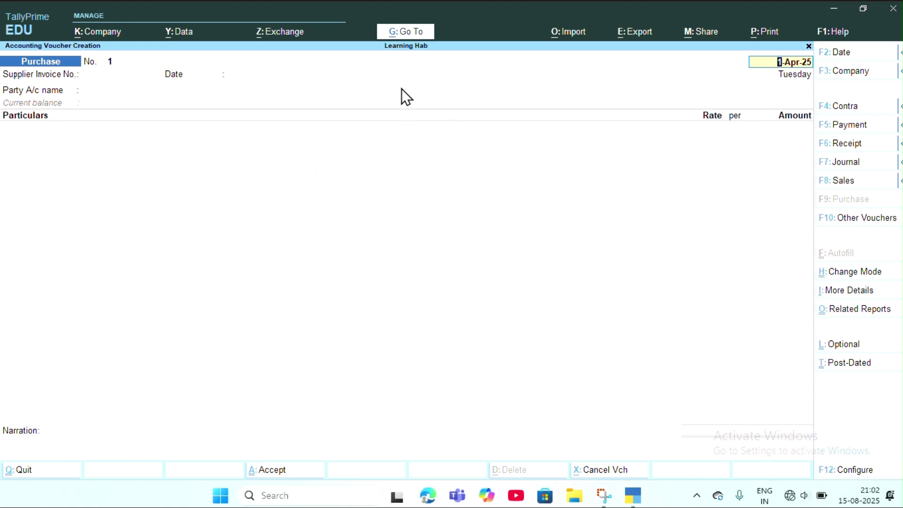
key("BackSpace")
key("Escape")
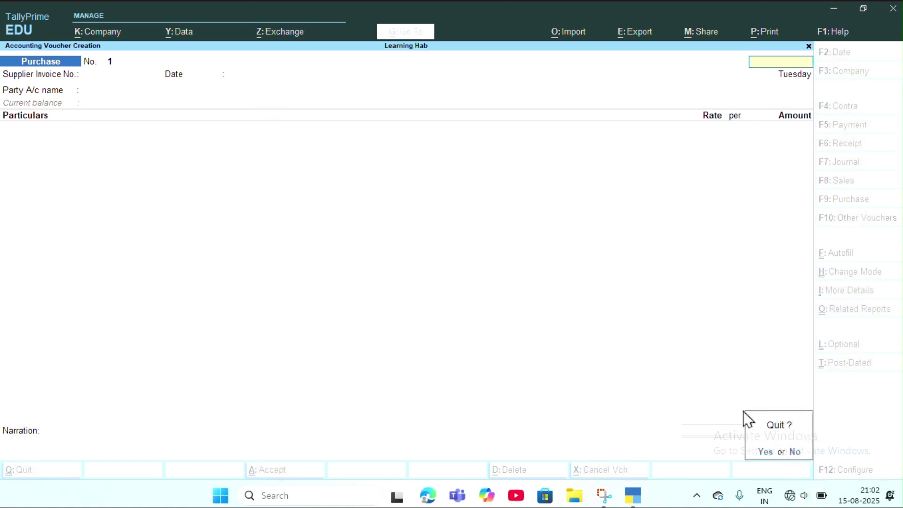
key("y")
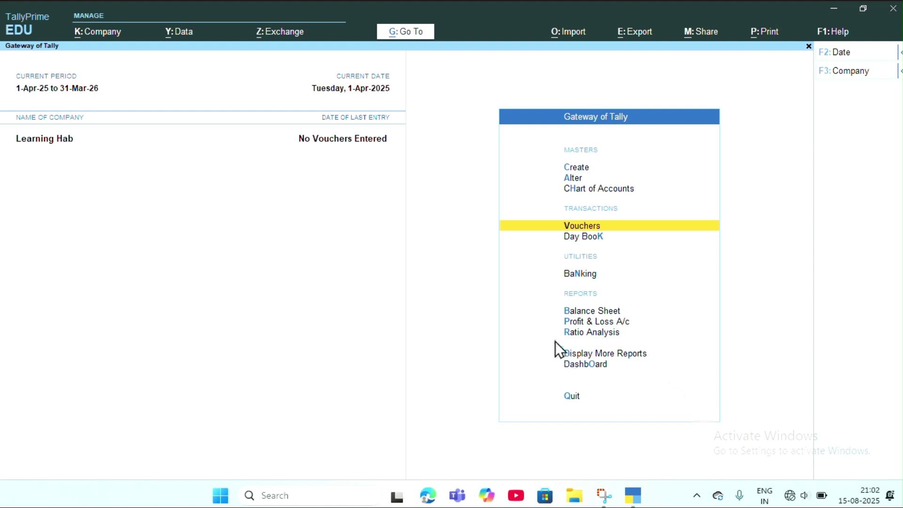